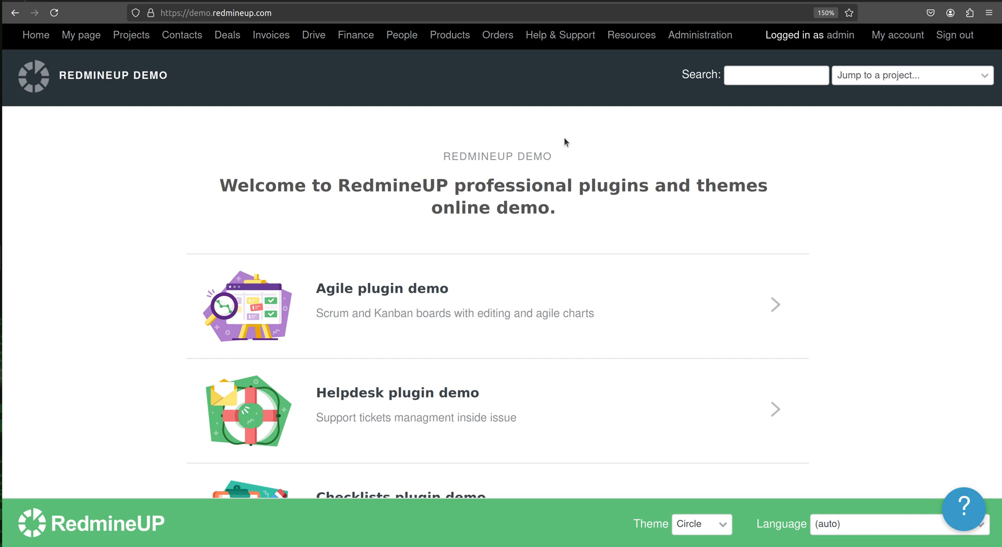
Check the available text formatting options in the general administration settings, leaving Textile selected.
left_click(679, 37)
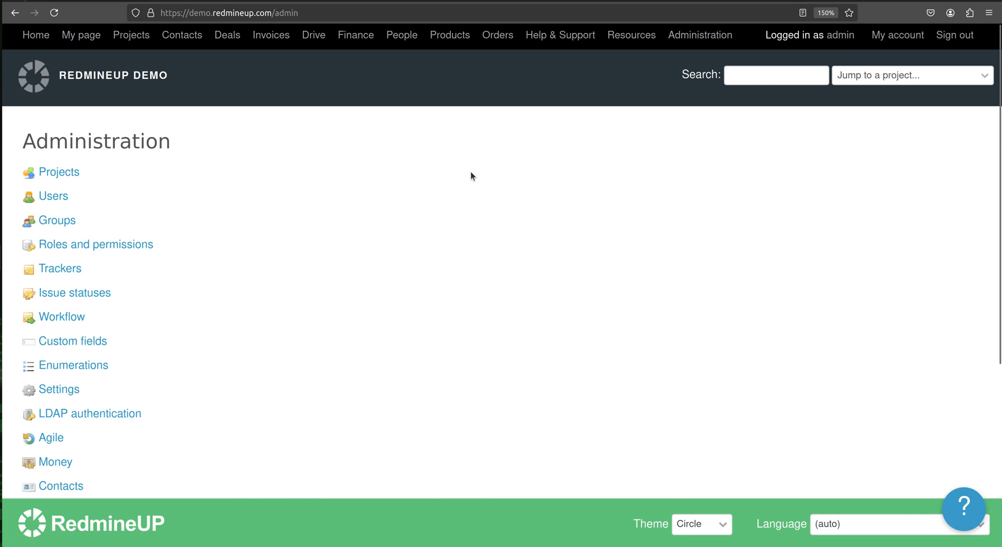
scroll(268, 286, "down", 5)
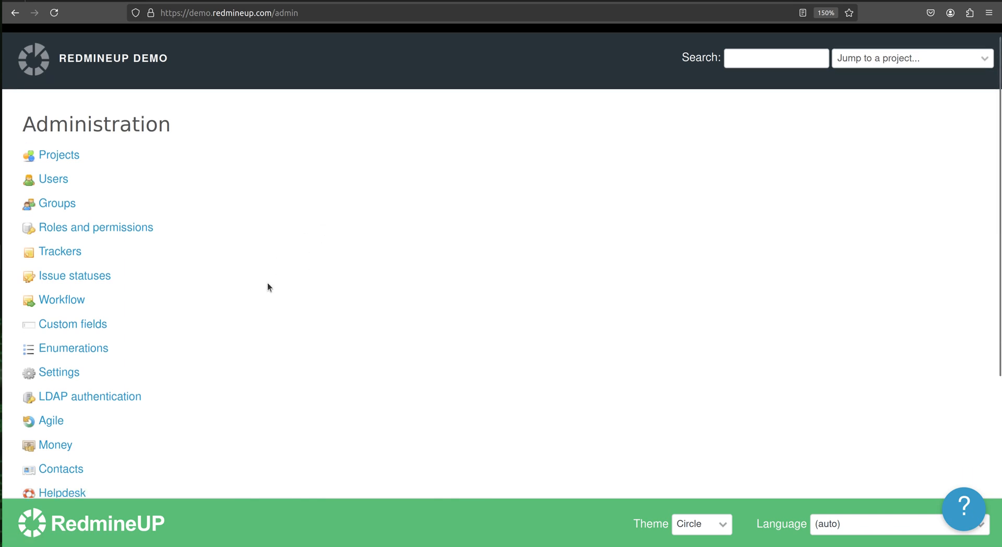
scroll(443, 177, "up", 5)
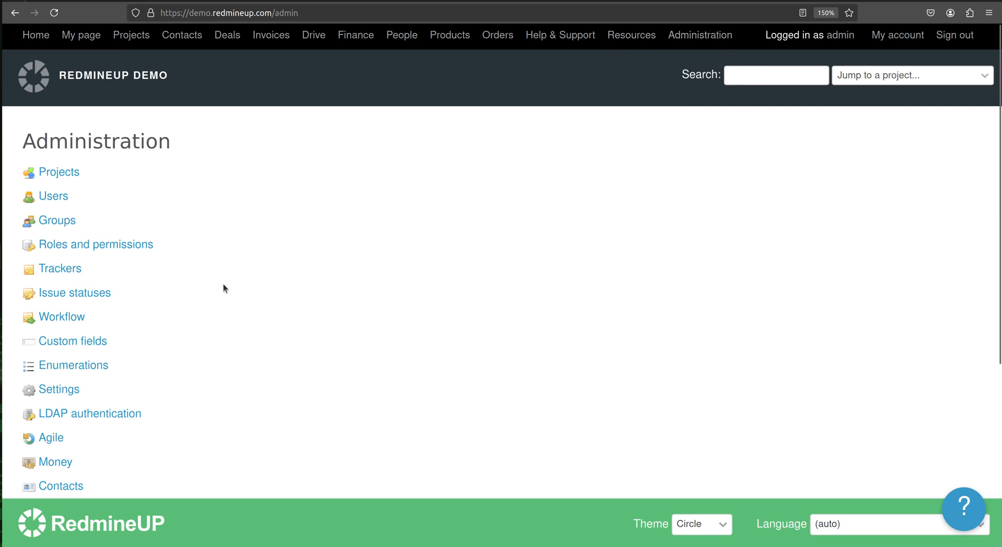
scroll(223, 288, "down", 4)
left_click(53, 205)
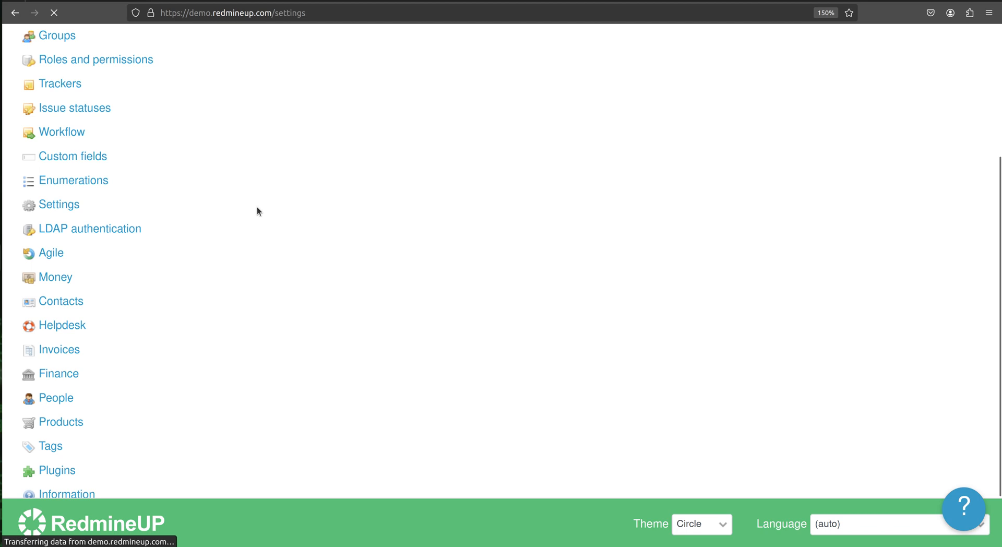
scroll(177, 292, "down", 4)
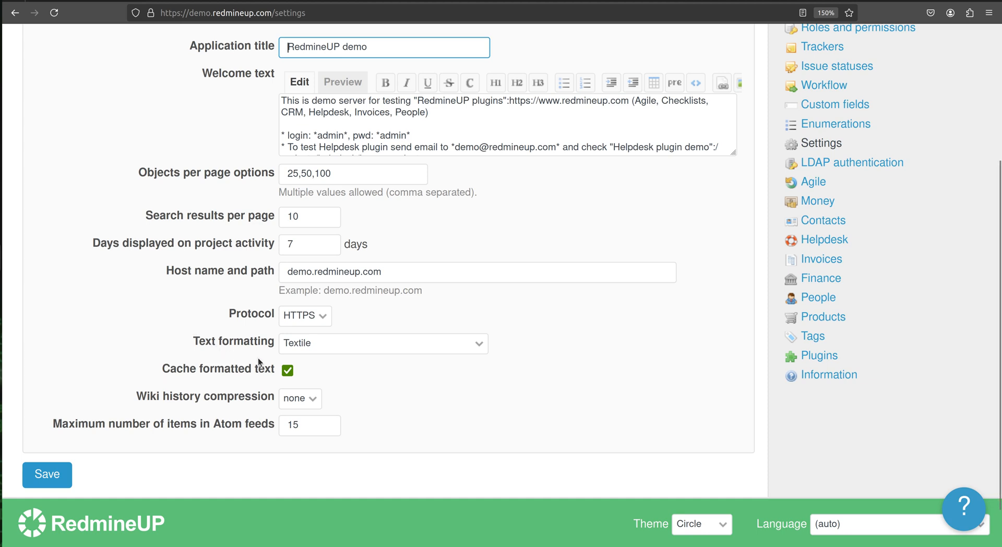
left_click(400, 351)
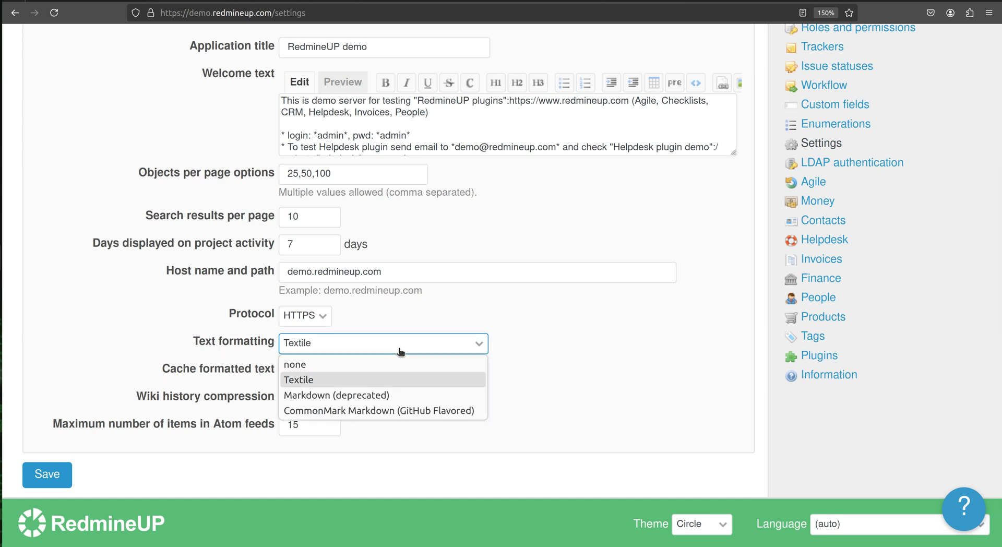
left_click(401, 352)
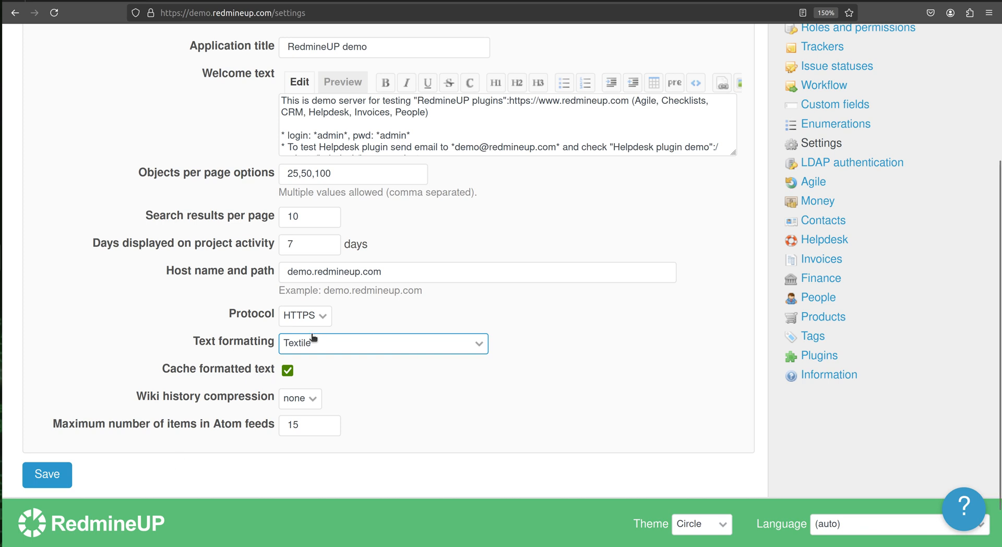
scroll(173, 357, "up", 3)
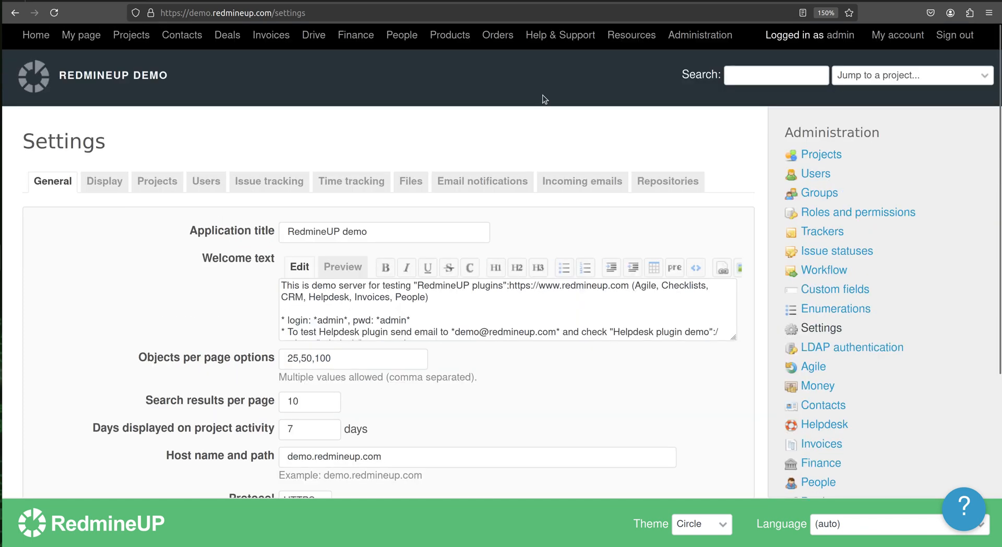
Open the Helpdesk template settings of the Redmine Helpdesk plugin demo project.
left_click(132, 35)
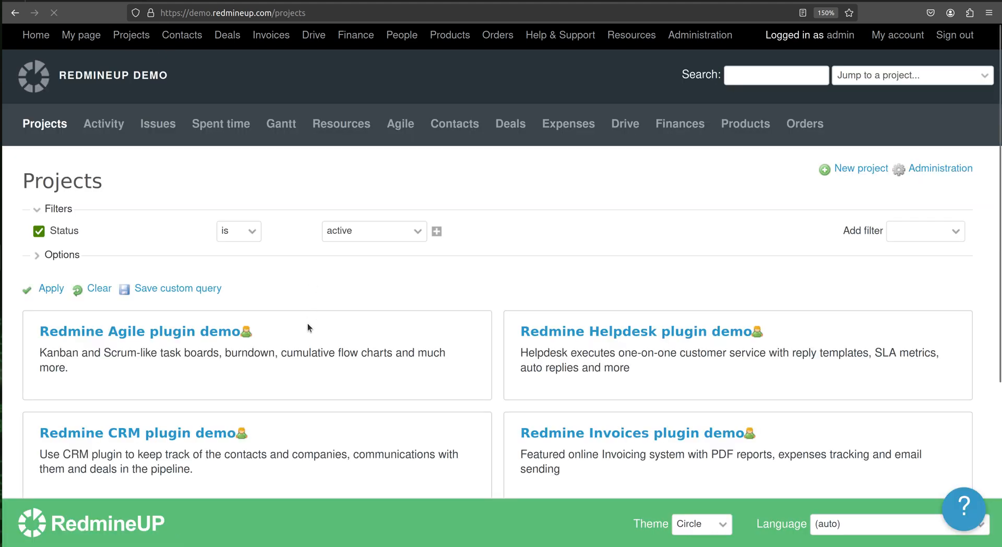
scroll(308, 323, "down", 2)
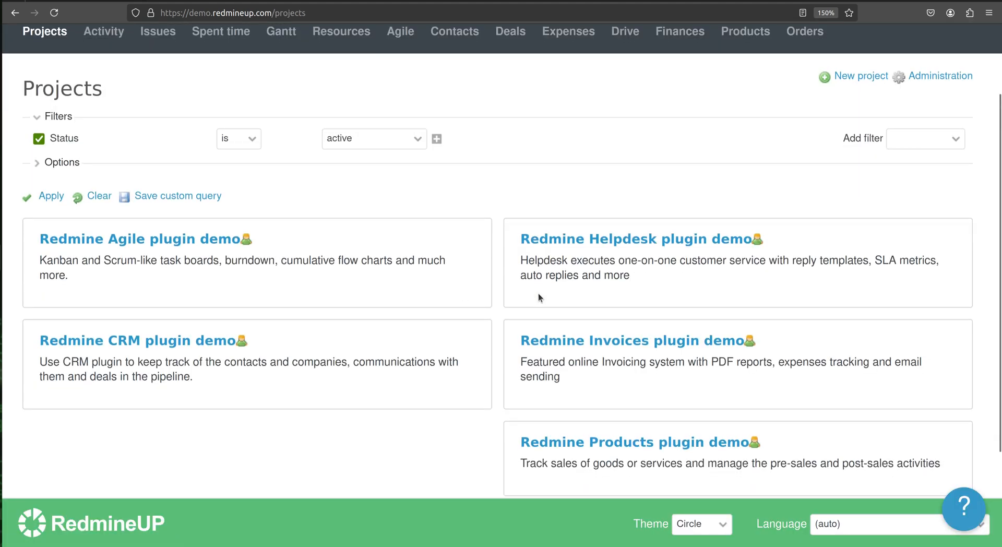
left_click(599, 241)
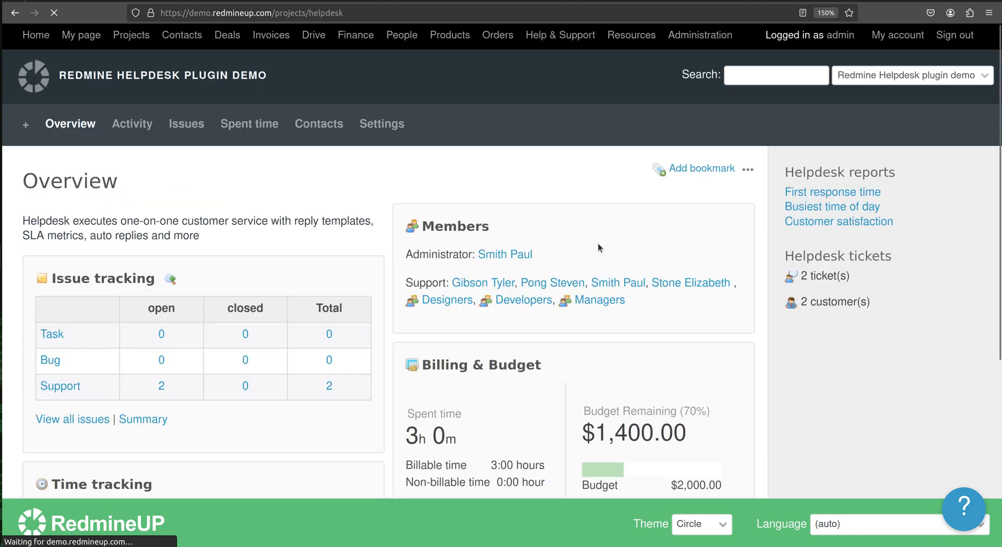
left_click(388, 121)
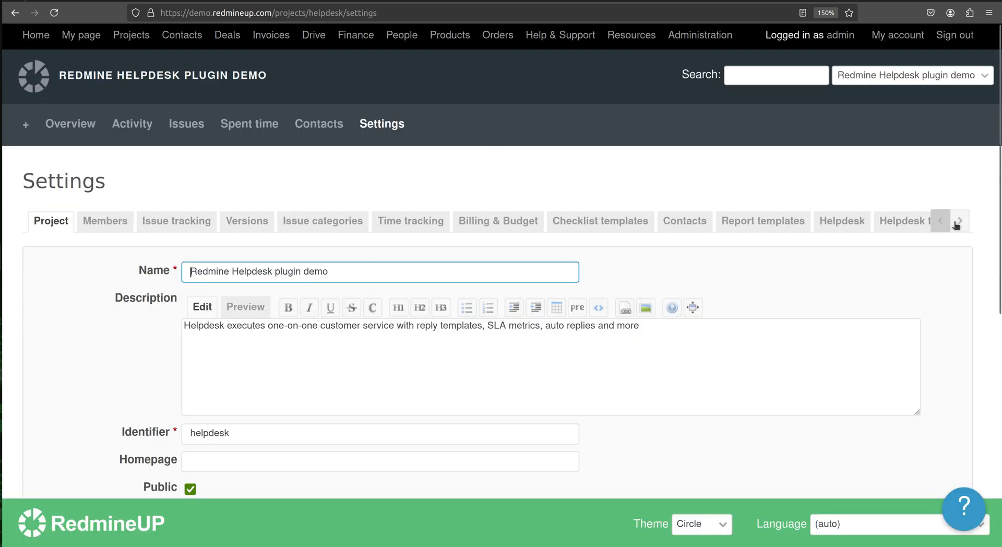
left_click(957, 222)
left_click(957, 223)
left_click(738, 223)
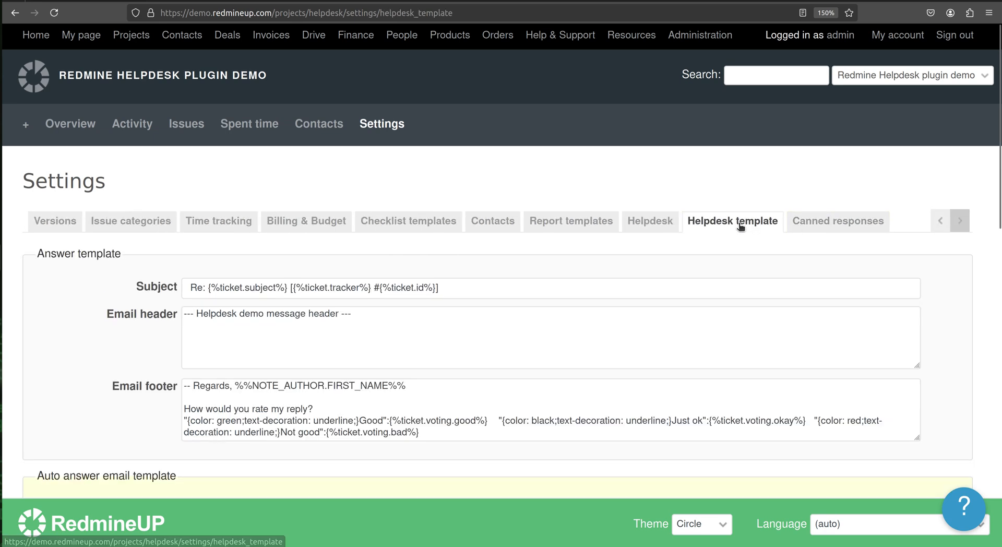
Review the answer, auto answer and autoclose templates and the available macros in the Helpdesk template settings.
scroll(383, 369, "down", 3)
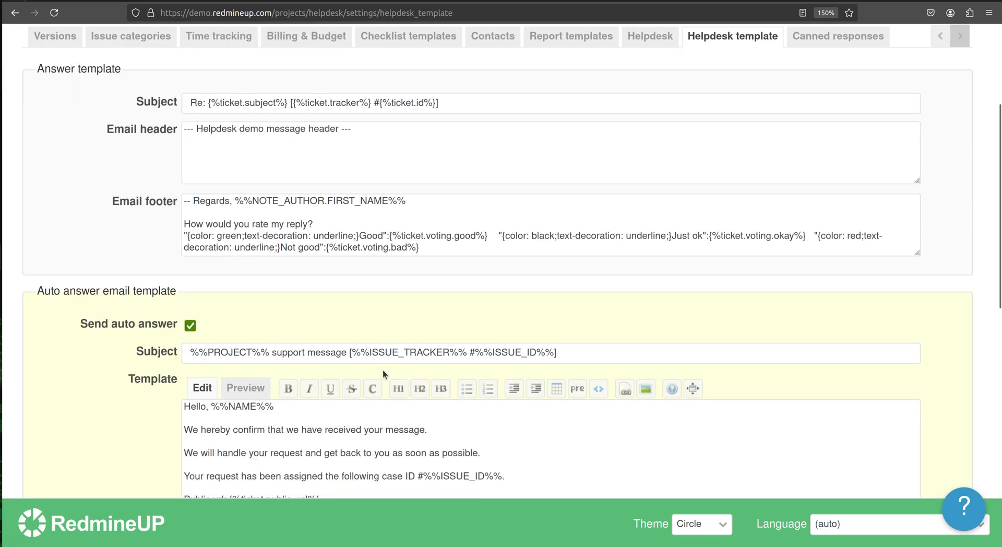
scroll(389, 309, "up", 2)
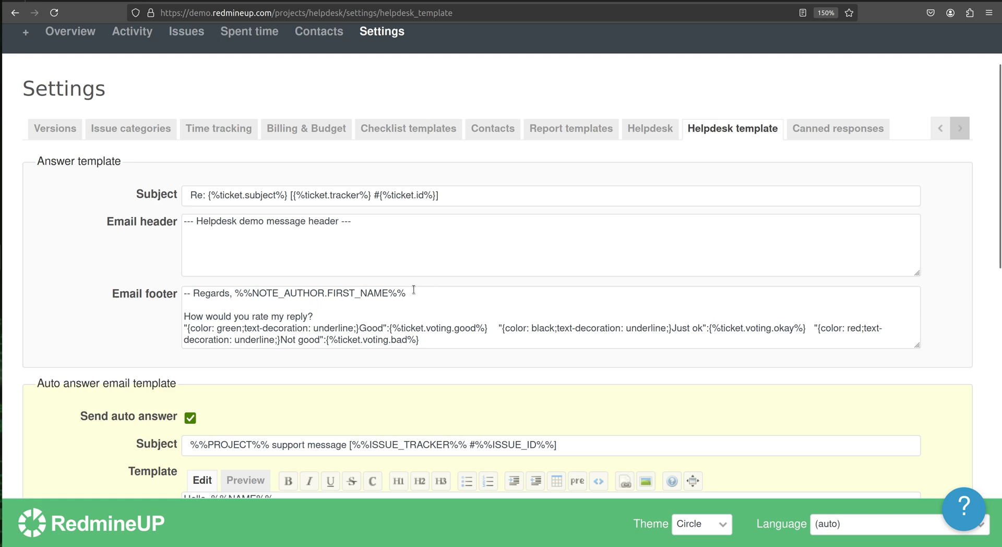
triple_click(78, 161)
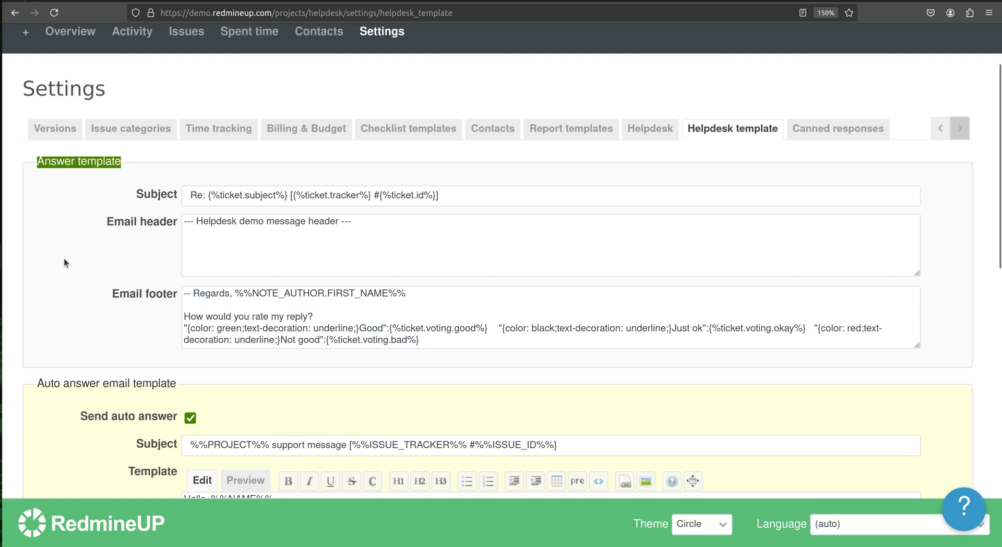
scroll(65, 262, "down", 2)
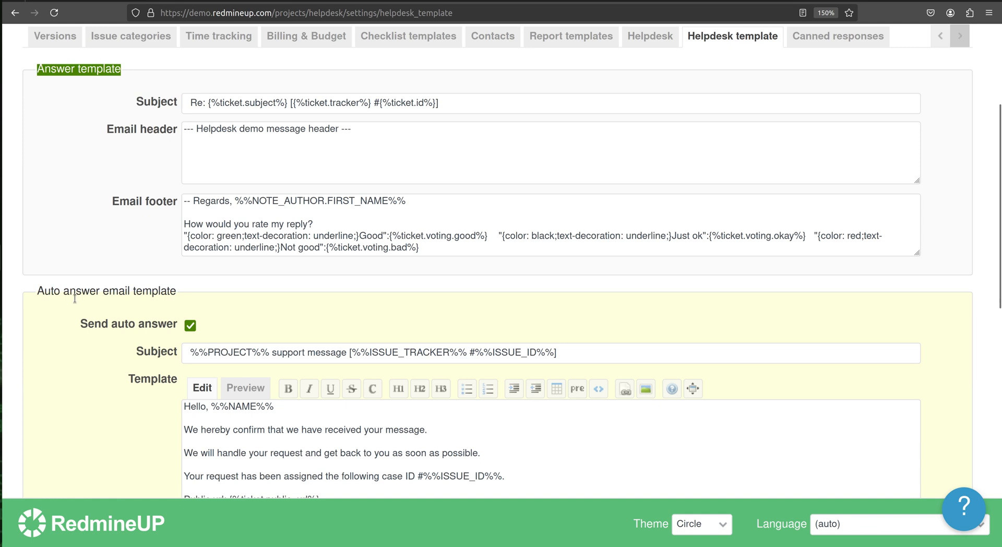
scroll(112, 425, "down", 10)
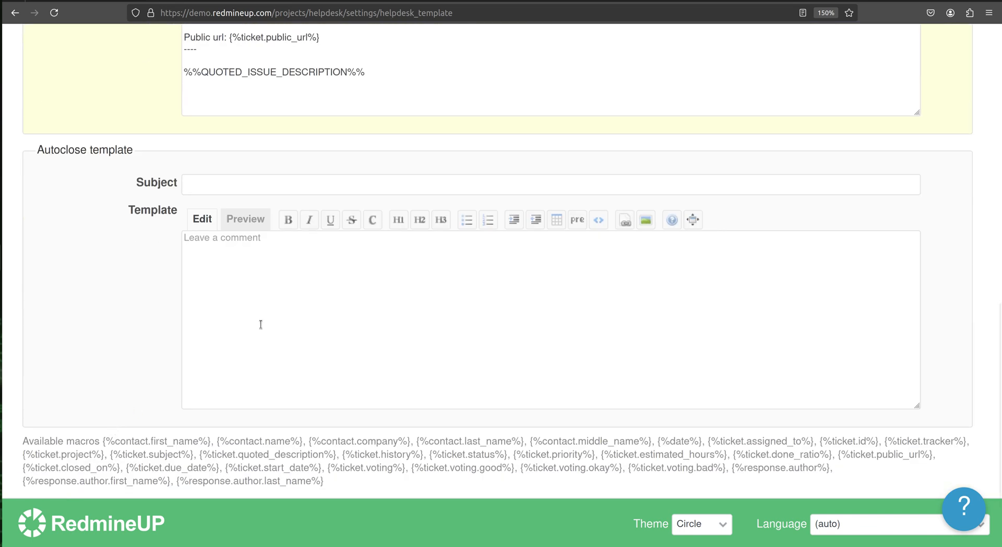
scroll(199, 320, "up", 15)
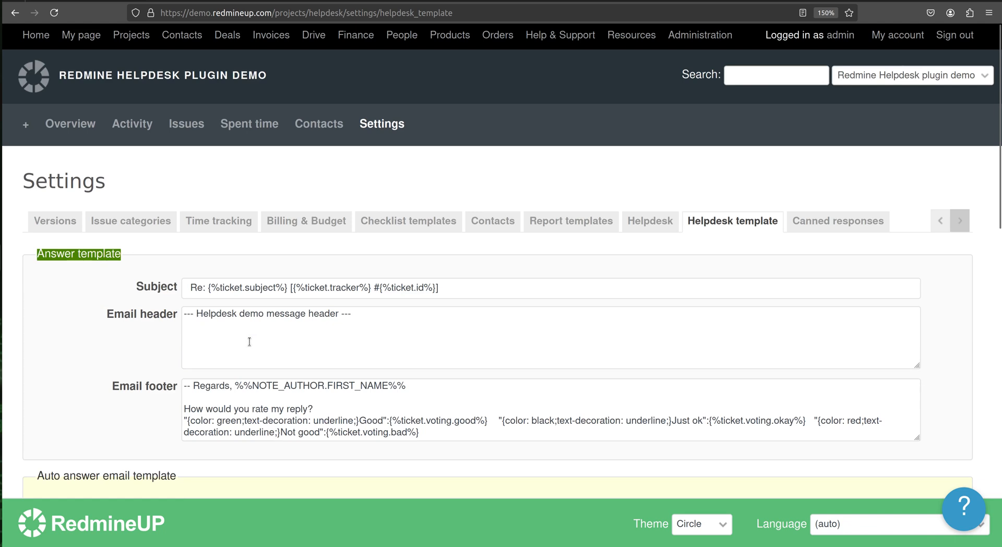
Add a new line with the Textile tag "p{color:red}." below the Regards line in the answer template's email footer.
left_click(425, 386)
key("Return")
key("Return")
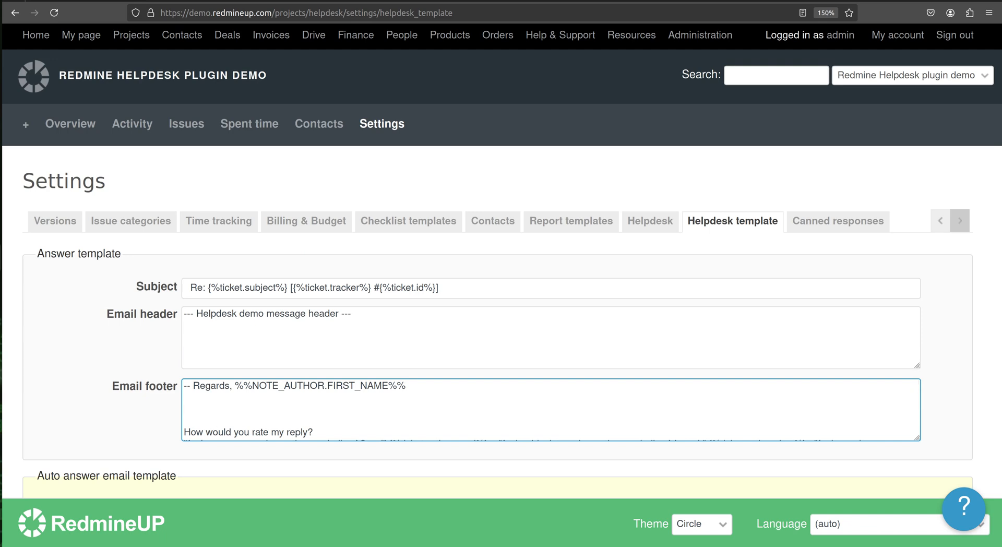
type("p{}")
type(".")
key("Left")
key("Left")
type("color:")
key("BackSpace")
type("red")
left_click_drag(240, 409, 427, 387)
type("hi")
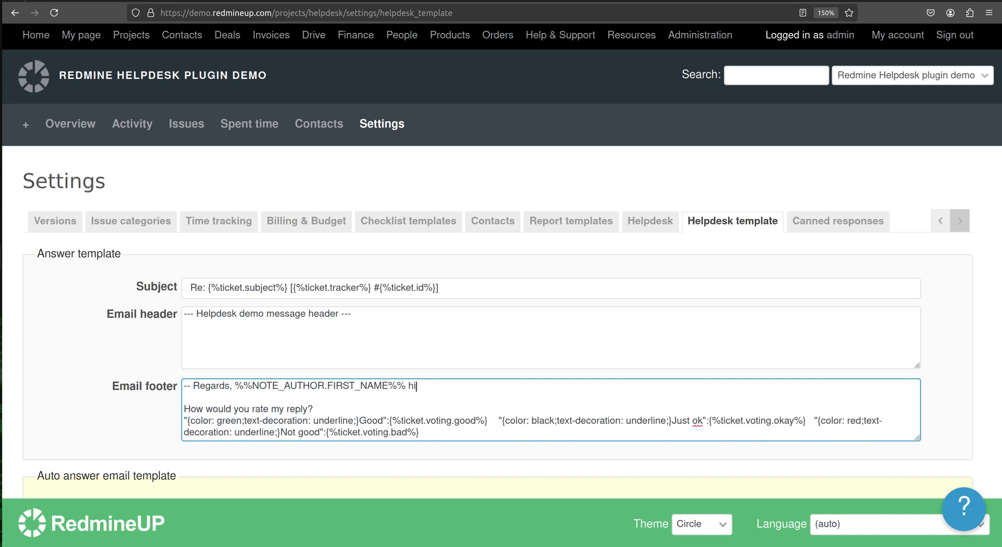
key("ctrl+z")
Enter "This is a red text." as the content of the red paragraph in the email footer.
left_click(315, 408)
type("This is a red text.")
key("Return")
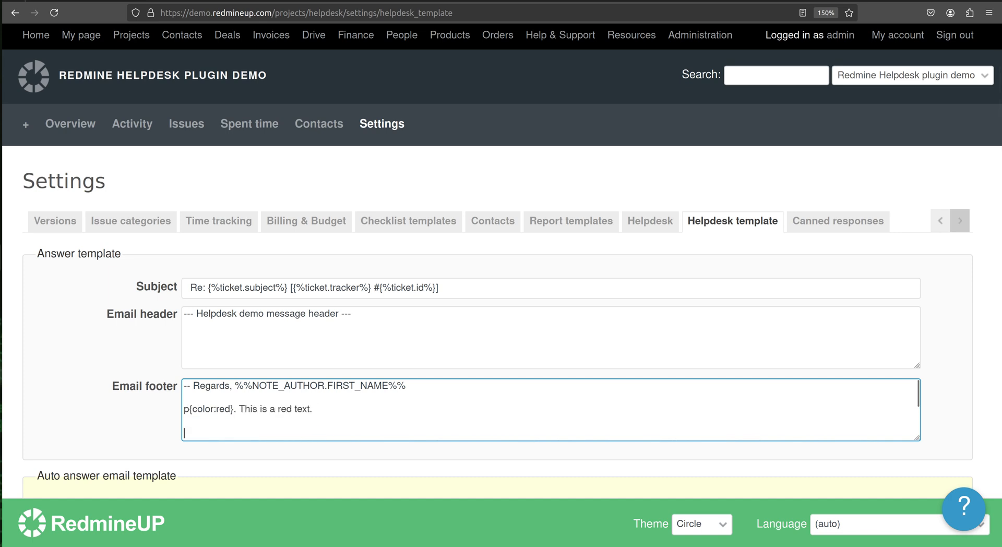
Add the paragraph "p{color:pink}. Now this is a pink color of the text." below the red one.
type("P")
key("BackSpace")
type("p{color:pink}. Now this is a pink color of the text.")
key("Return")
key("Return")
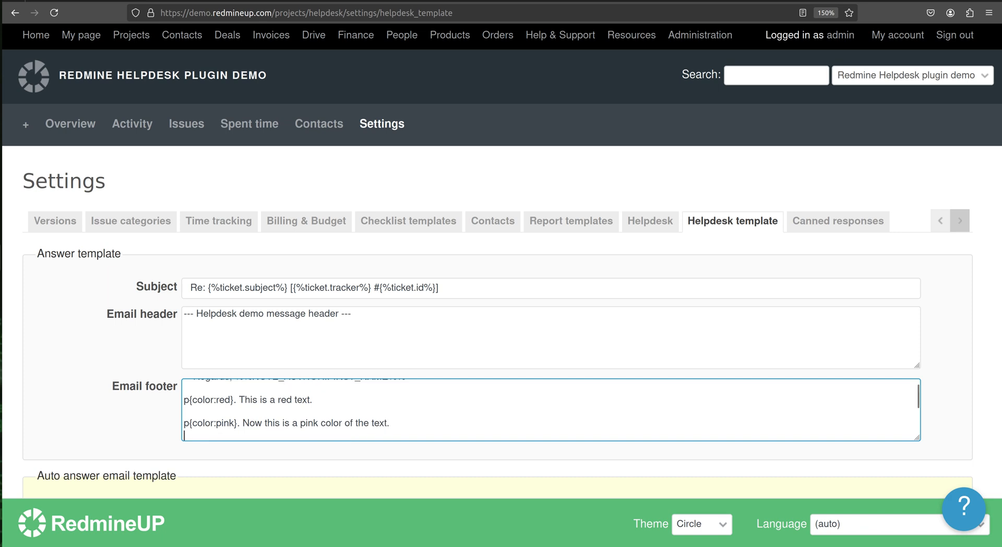
Start another email footer paragraph below the pink one with the Textile tag "p{color:orange}.".
type("p")
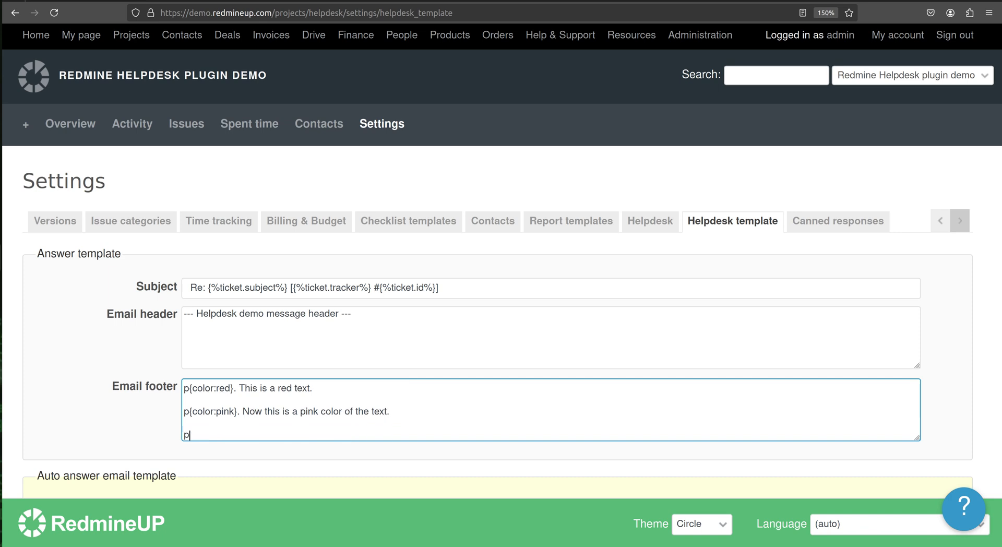
type("{}}")
key("BackSpace")
type(".")
left_click(192, 434)
type("color:")
type("oran")
key("BackSpace")
key("BackSpace")
type("ange}.")
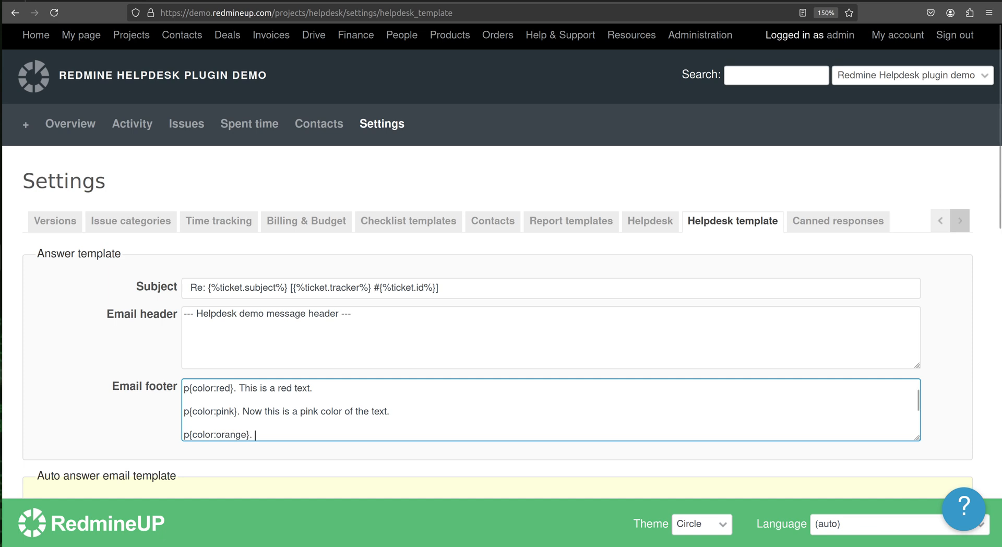
Enter "So, now the color turned to be orange for this paragraph." after the orange tag.
type(" So, now t")
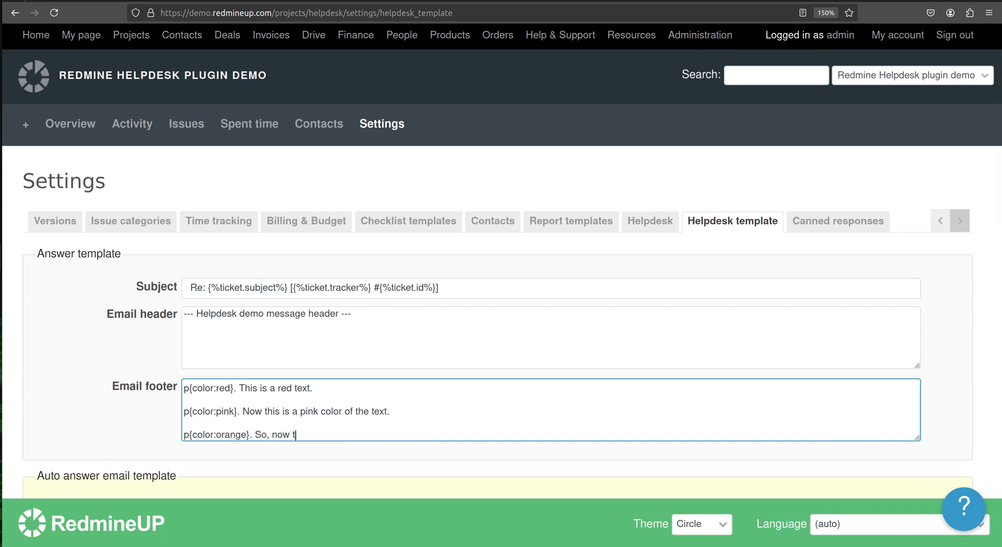
type("he color turned to be orange fo")
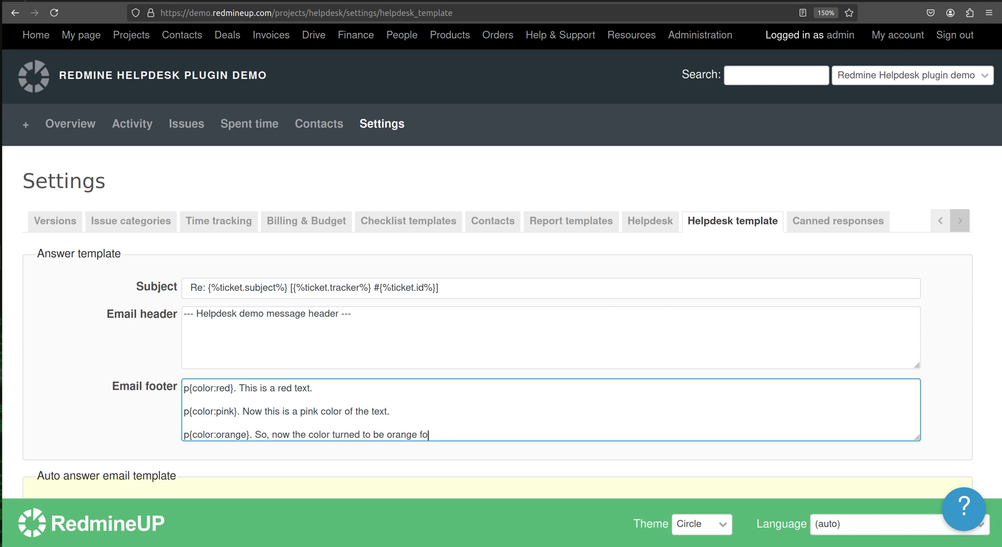
type("r this paragraph.")
key("Return")
key("Return")
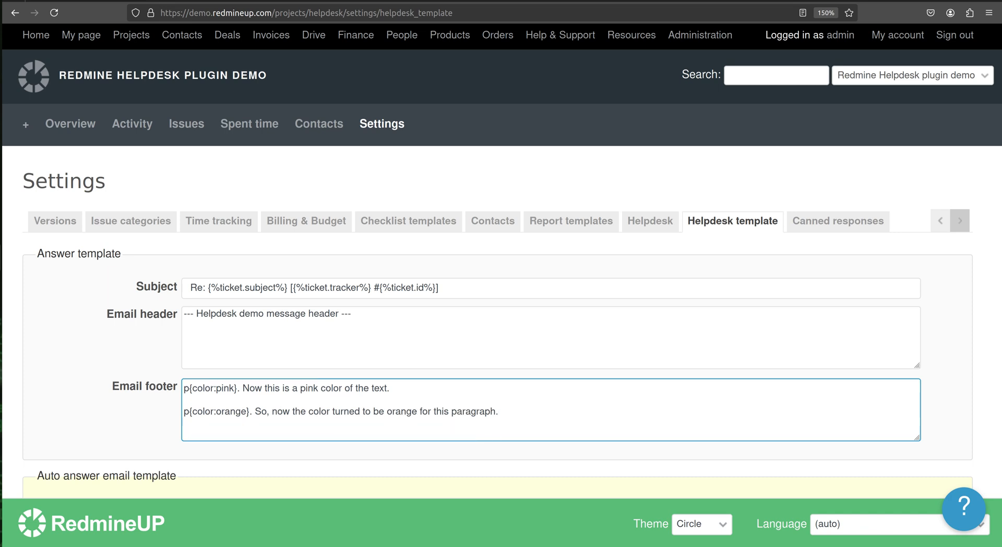
Start a font-size paragraph below the orange one with the Textile tag "p{font-size: 1em;}.".
type("p")
type("{}")
type(".")
type("font-")
type("w")
key("BackSpace")
type("size: ")
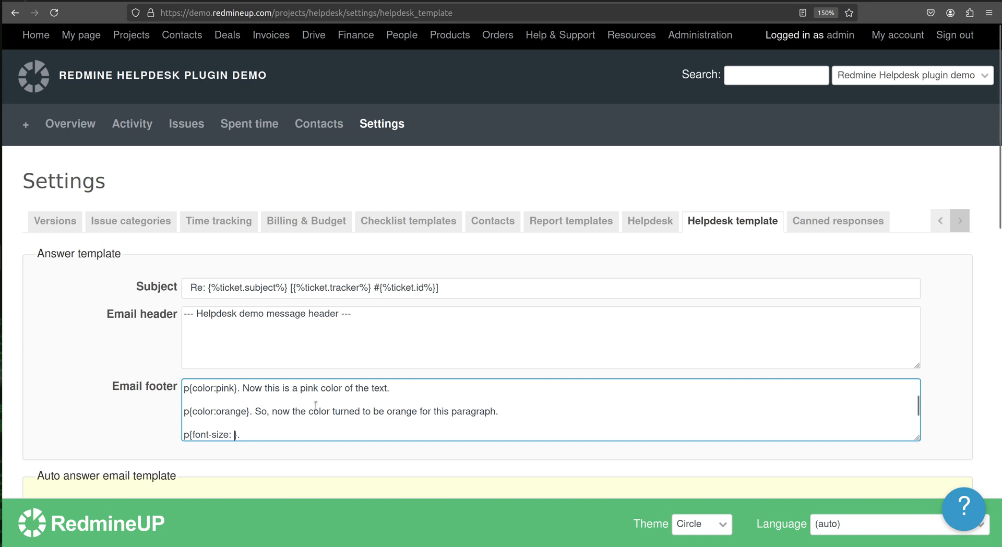
type("1em;")
key("End")
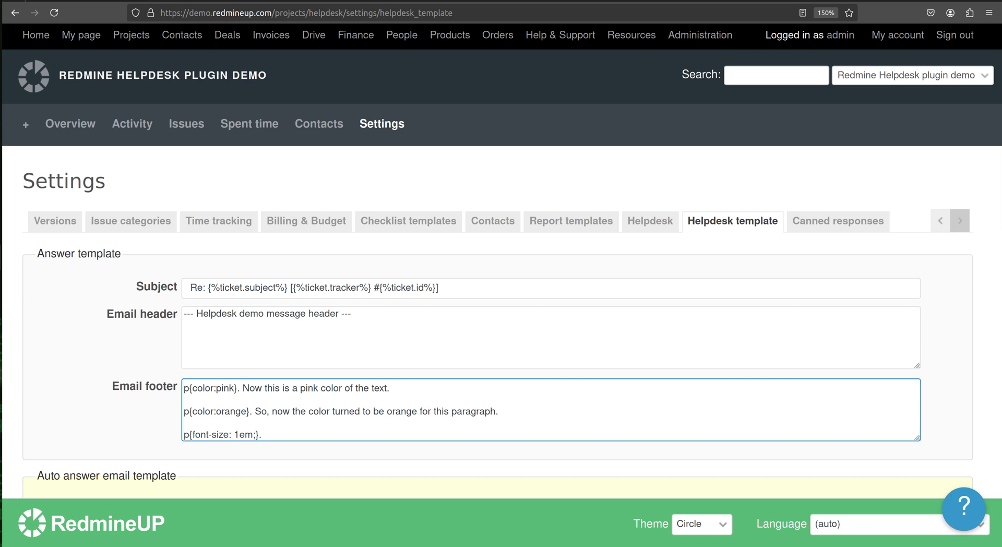
Enter "This is a small text." with a capital T as the content of the font-size paragraph.
type("this ")
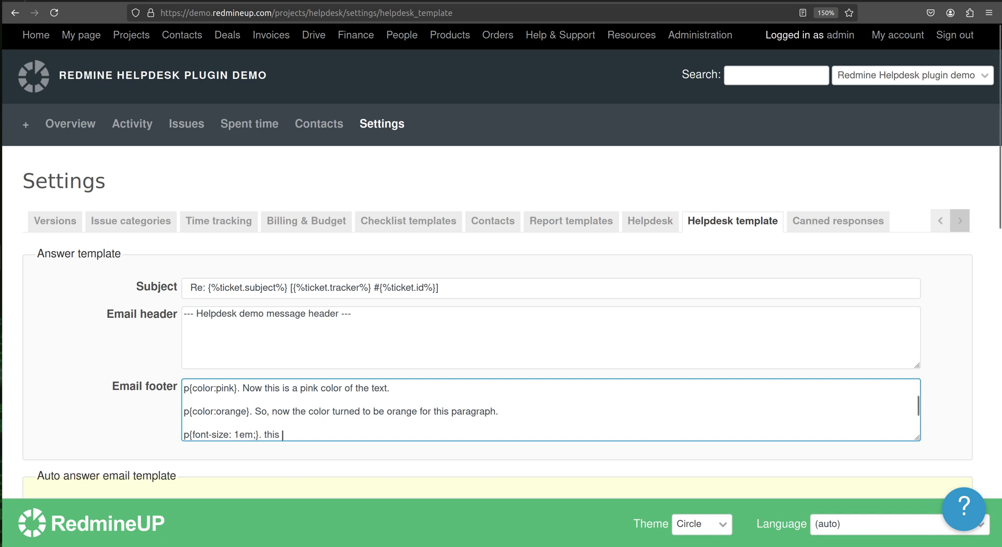
type("is a small text.")
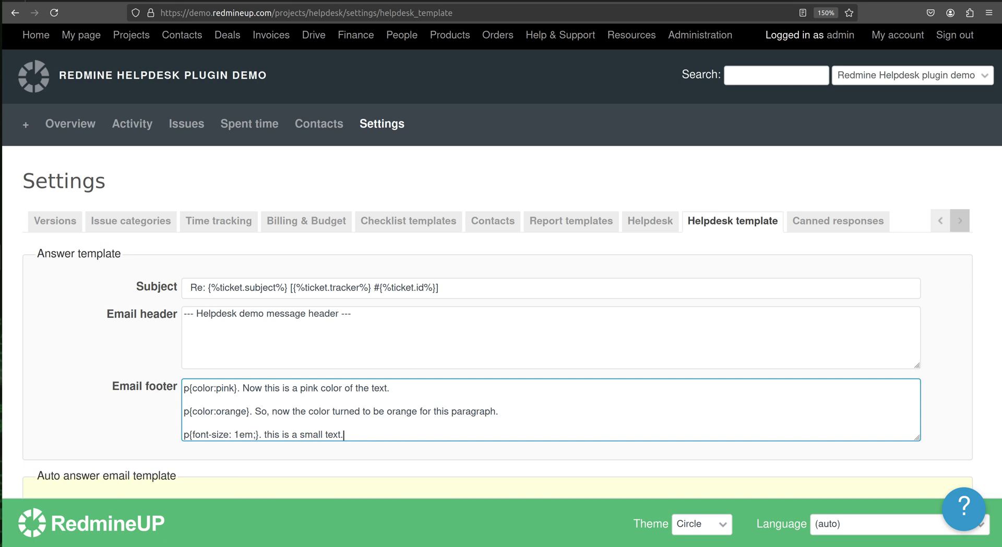
key("Left")
key("Left")
key("Left")
key("Left")
key("Left")
key("Left")
key("BackSpace")
type("T")
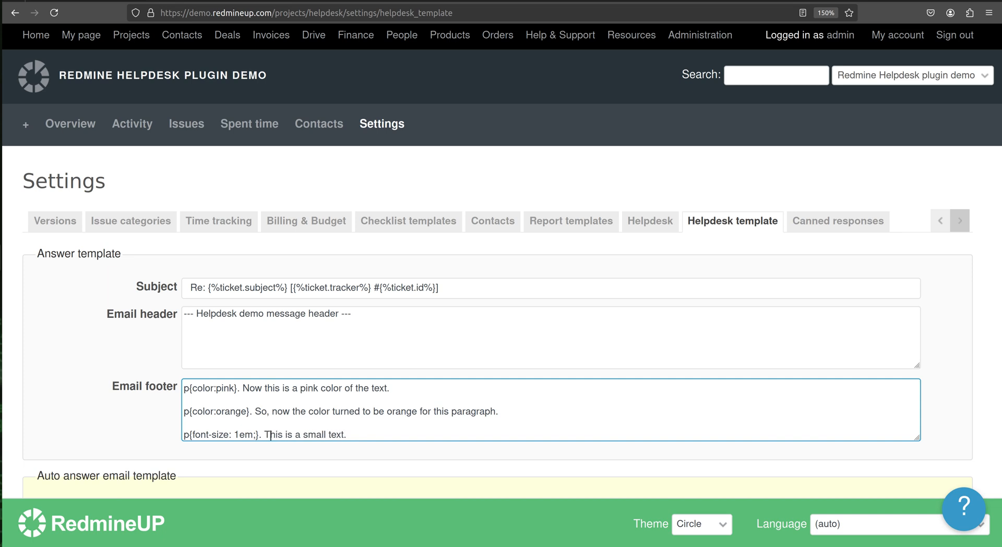
Add the email footer paragraph "p{font-size: 2em;}. This is now a middle-sized text." below the small-text one.
left_click(377, 434)
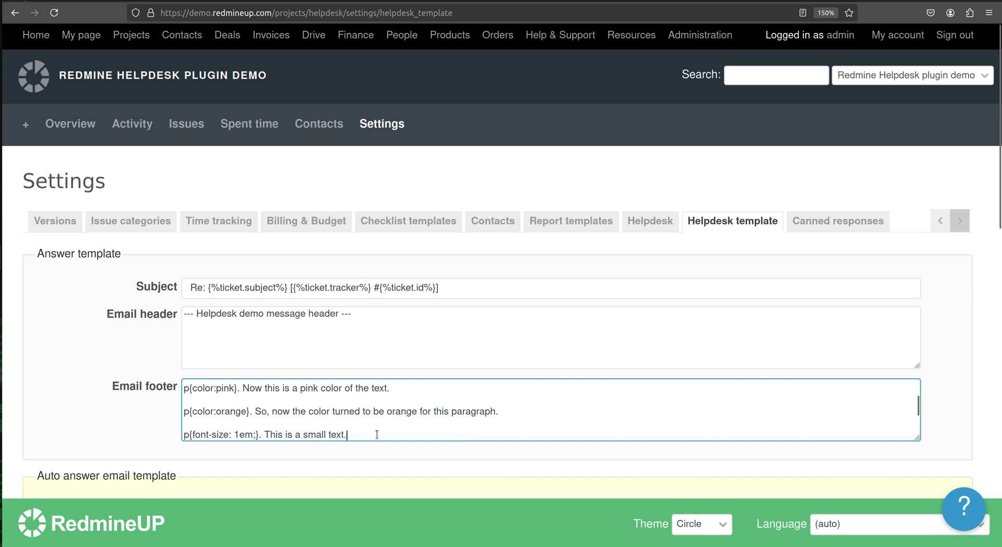
key("Return")
key("Return")
type("p")
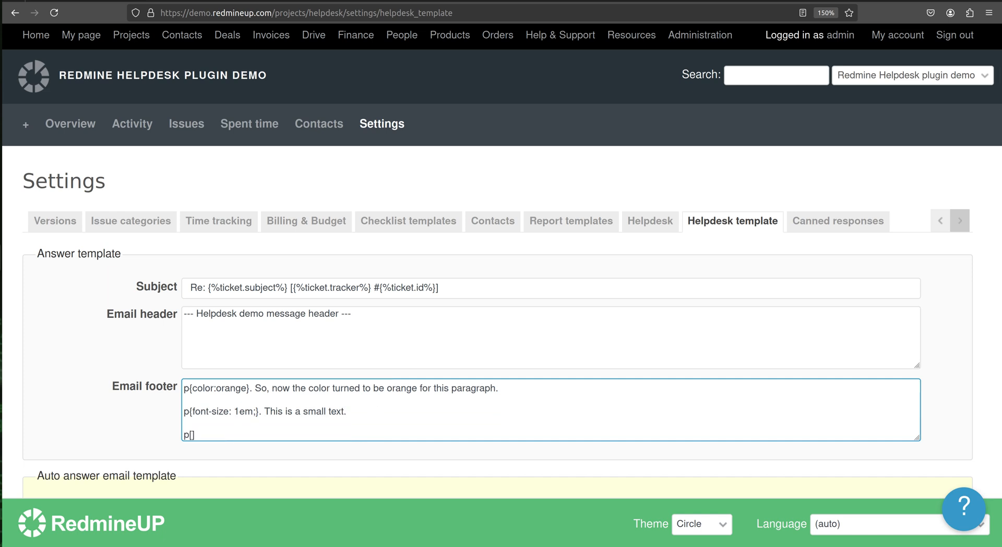
type("{}")
type("font-z")
key("BackSpace")
type("s")
type(": 2em;}. This is now")
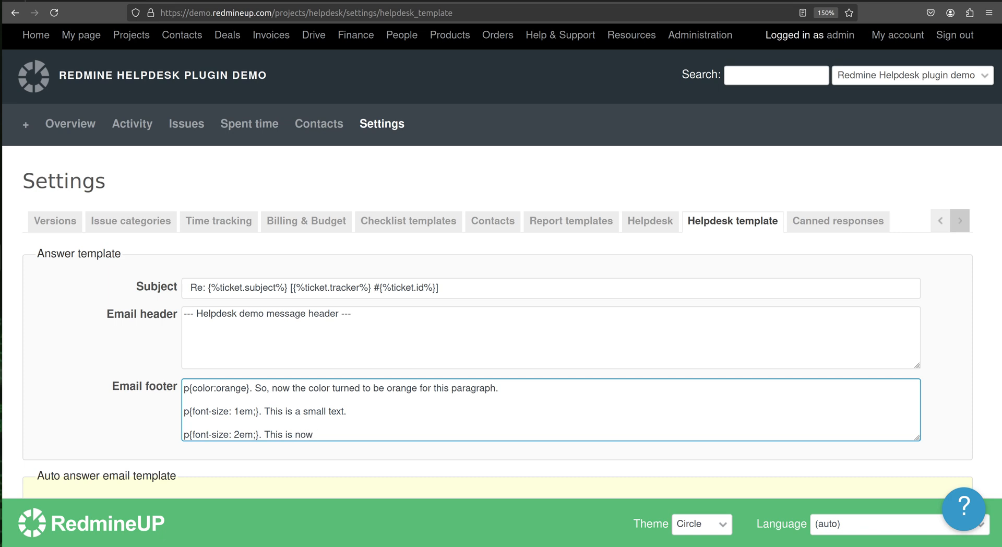
type(" a middle-sized text.")
Add the email footer paragraph "p{font-size: 3em;}. Now, it is a big text." below the middle-sized one.
key("Return")
key("Return")
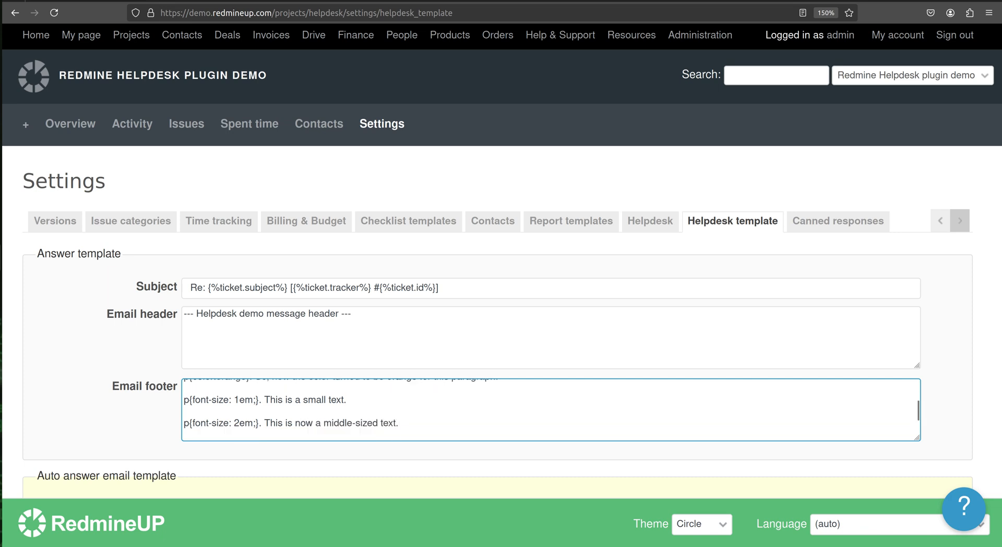
type("p{}.")
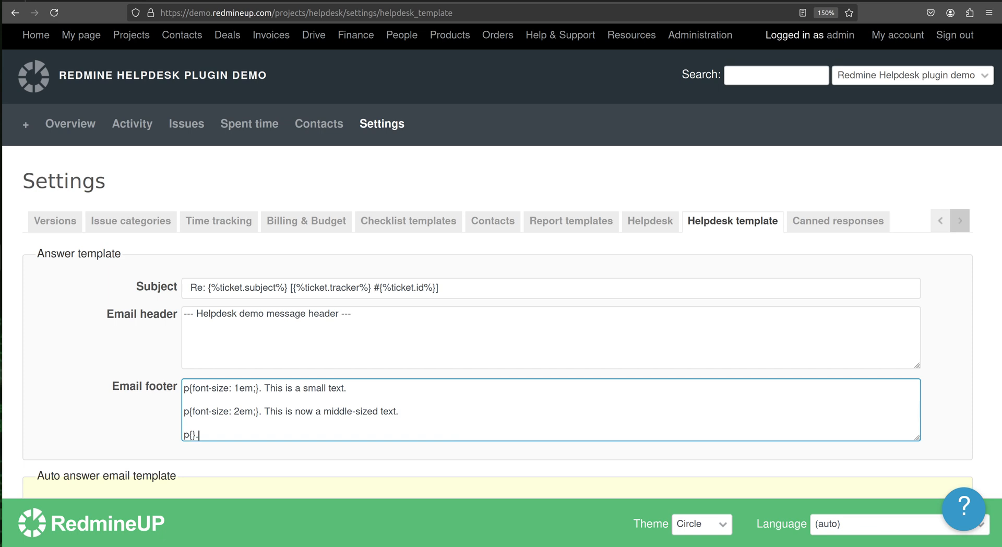
key("Left")
key("Left")
type("font-size: 3em;")
key("End")
type("Now, it is a big text.")
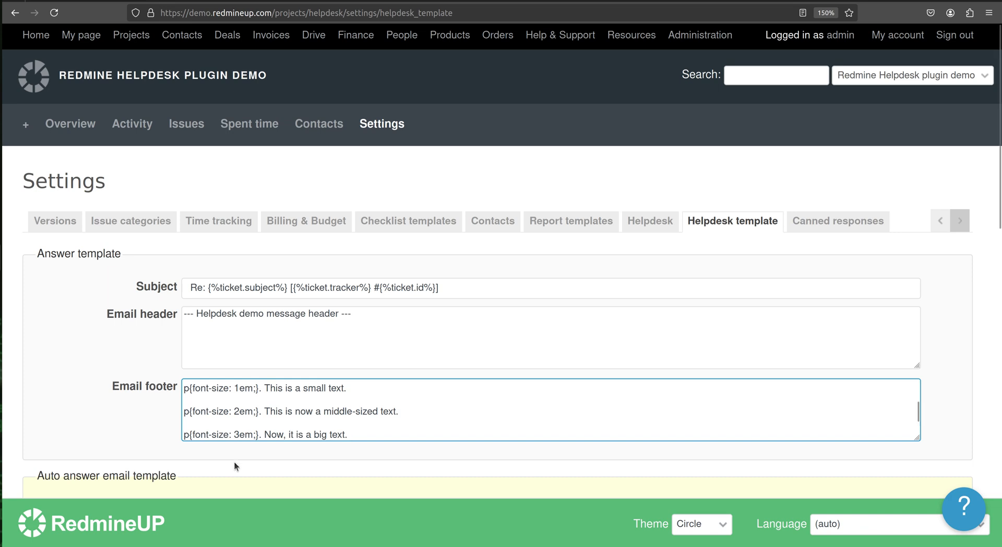
Save the Helpdesk template settings with the edited email footer.
scroll(103, 465, "down", 1)
scroll(104, 465, "down", 10)
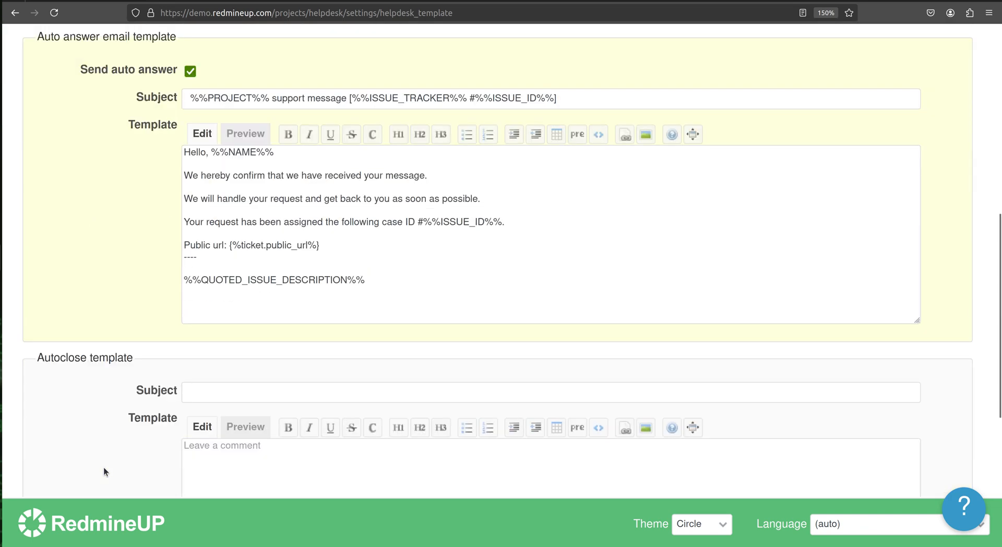
left_click(47, 425)
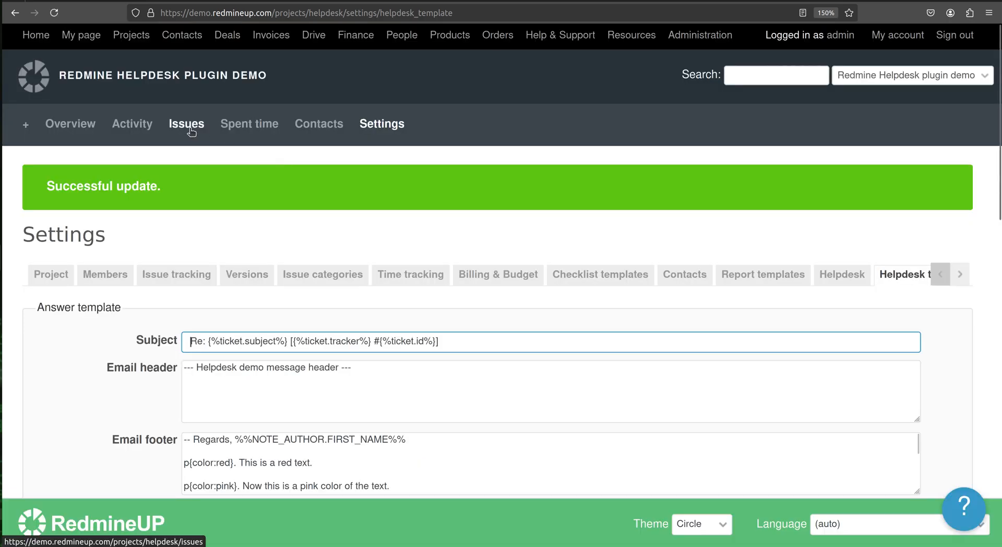
Open the "Invitation to Agile summit" issue of the Helpdesk project and start a reply to it.
left_click(186, 124)
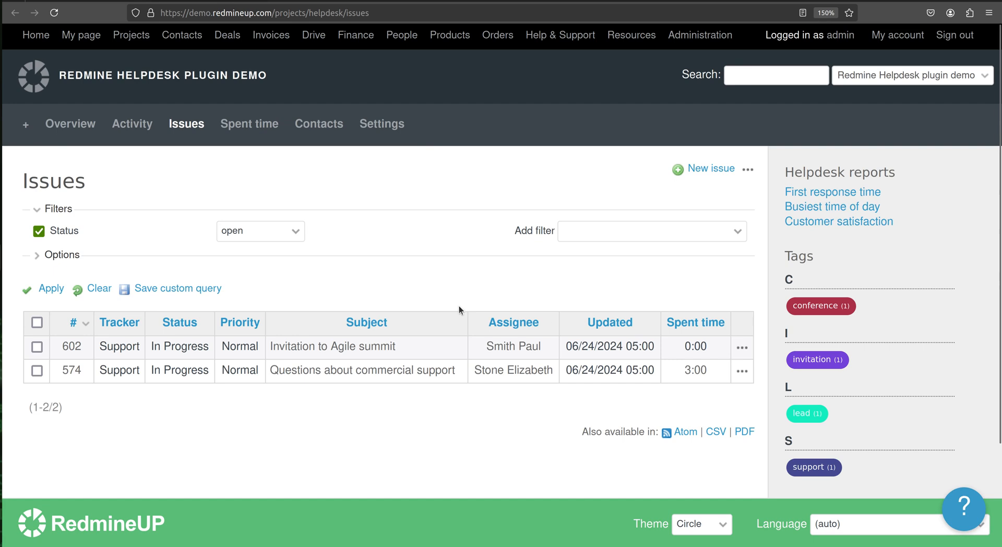
left_click(317, 348)
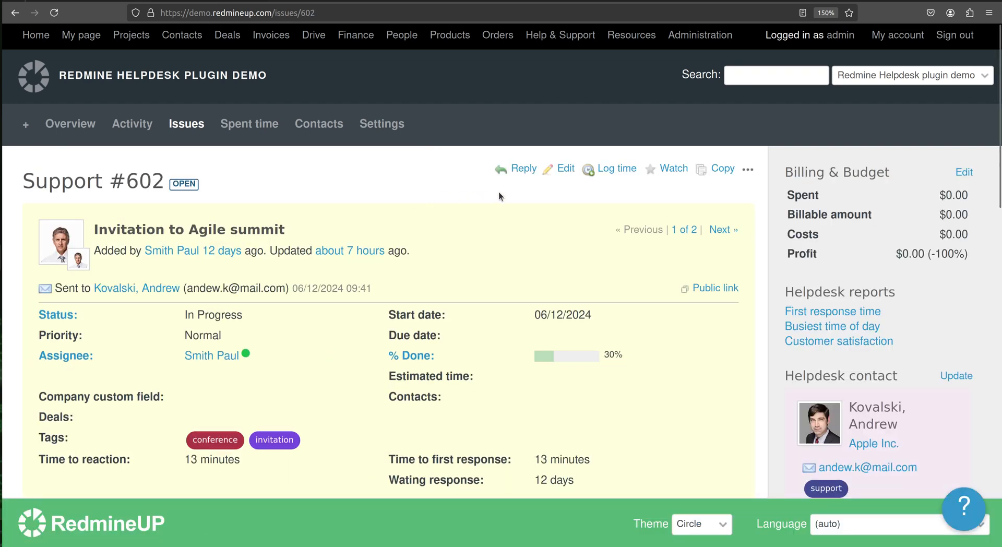
left_click(522, 169)
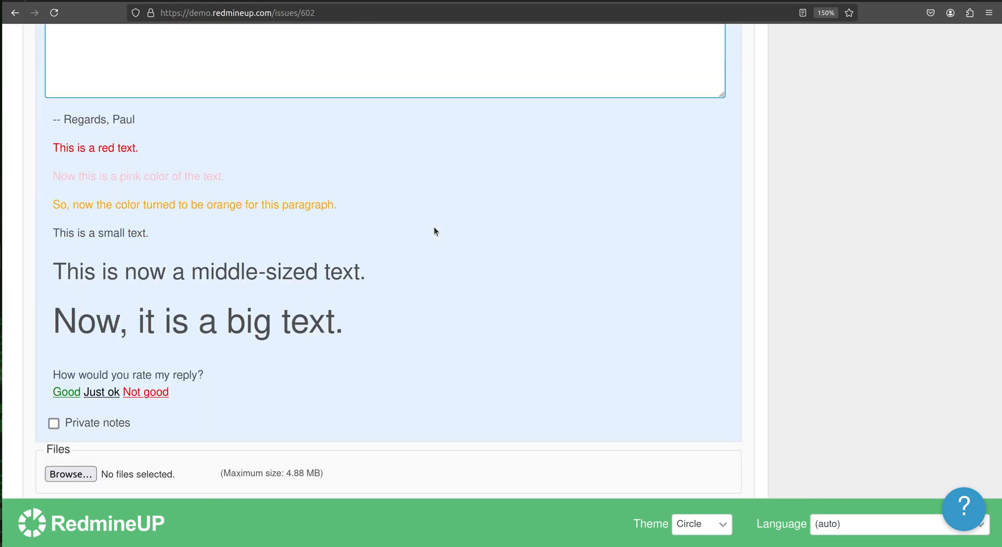
Examine the text colors and font sizes of the footer paragraphs rendered below the reply's comment area.
scroll(433, 232, "up", 3)
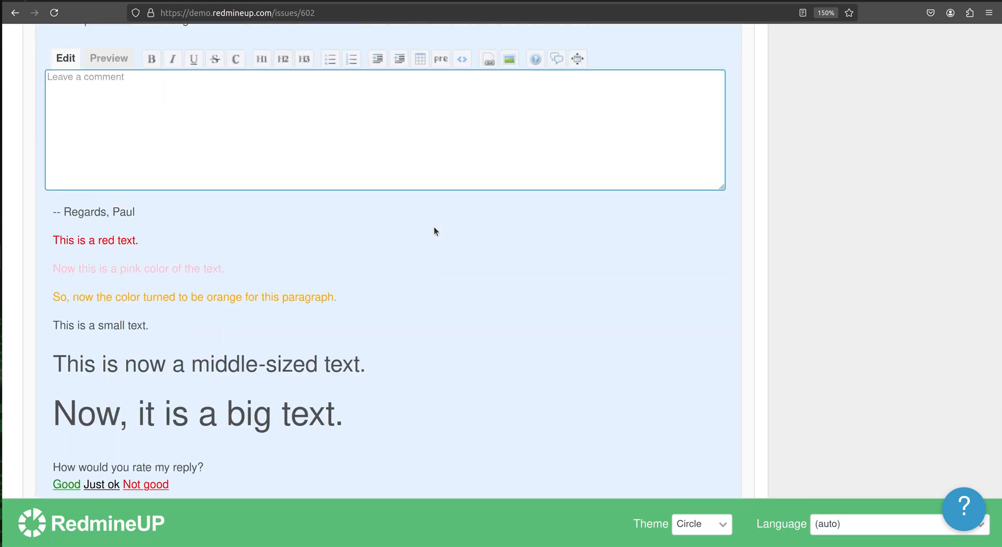
double_click(116, 244)
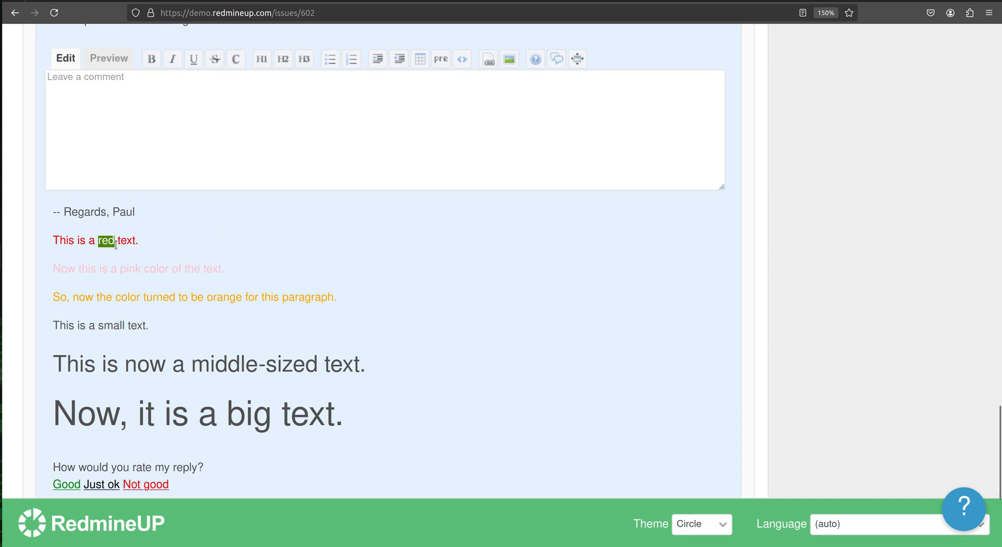
triple_click(132, 272)
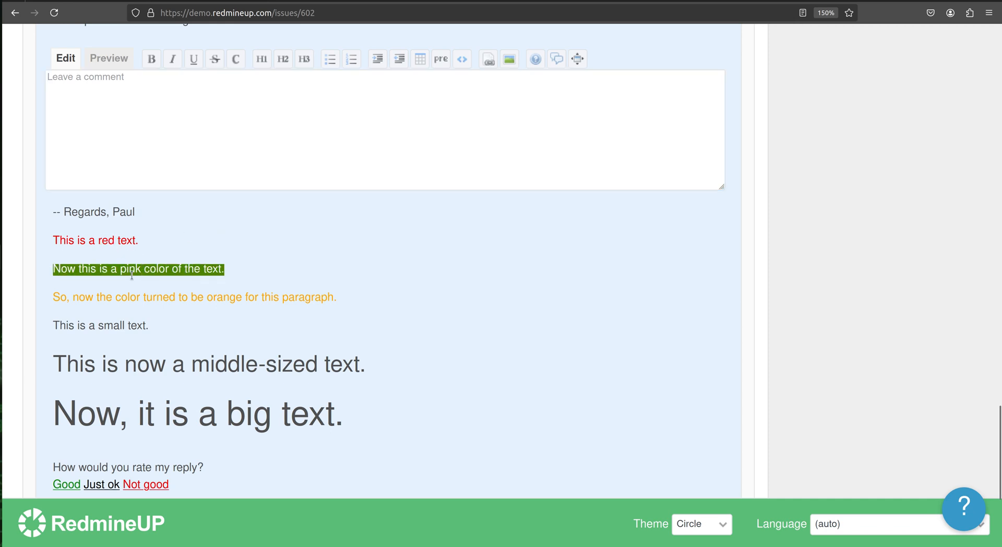
triple_click(144, 299)
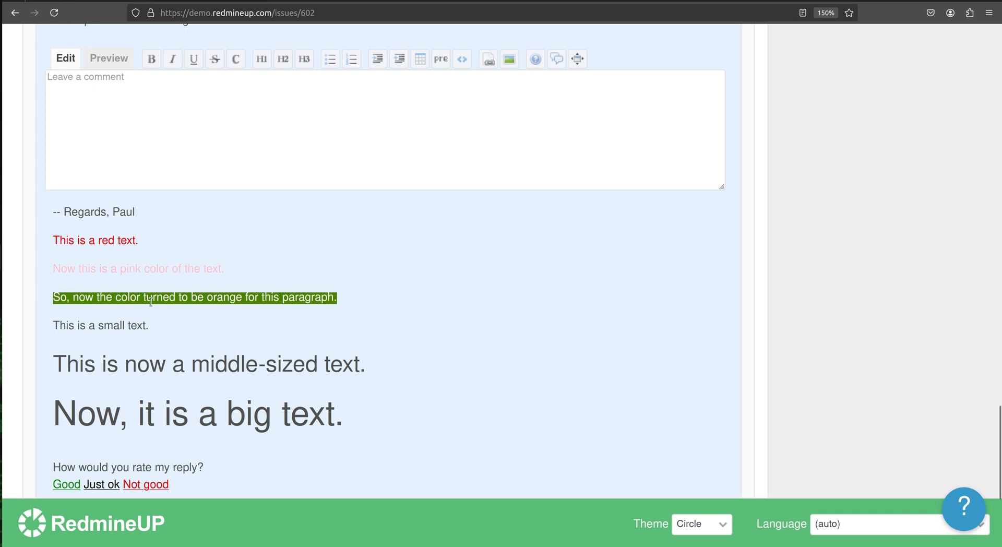
left_click(151, 301)
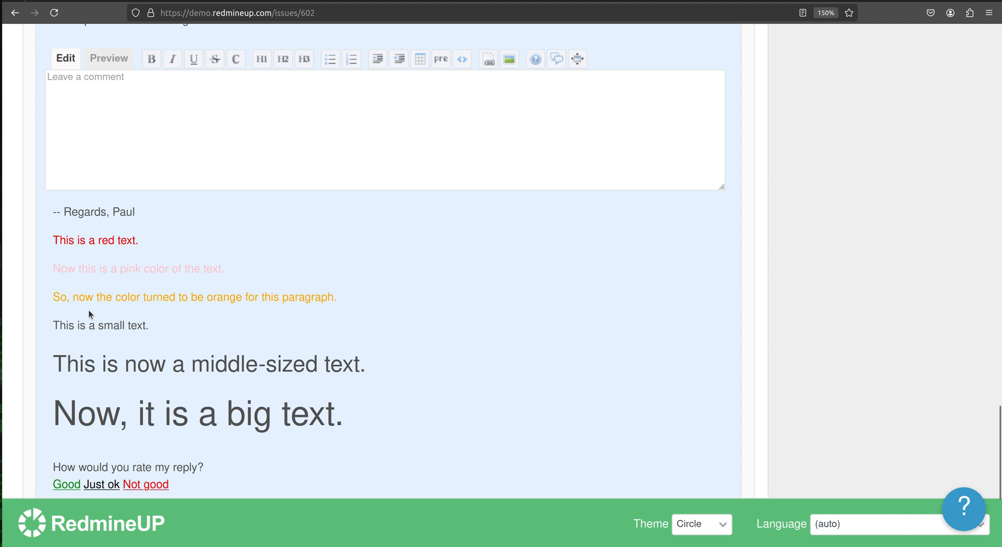
double_click(120, 329)
triple_click(120, 329)
triple_click(178, 366)
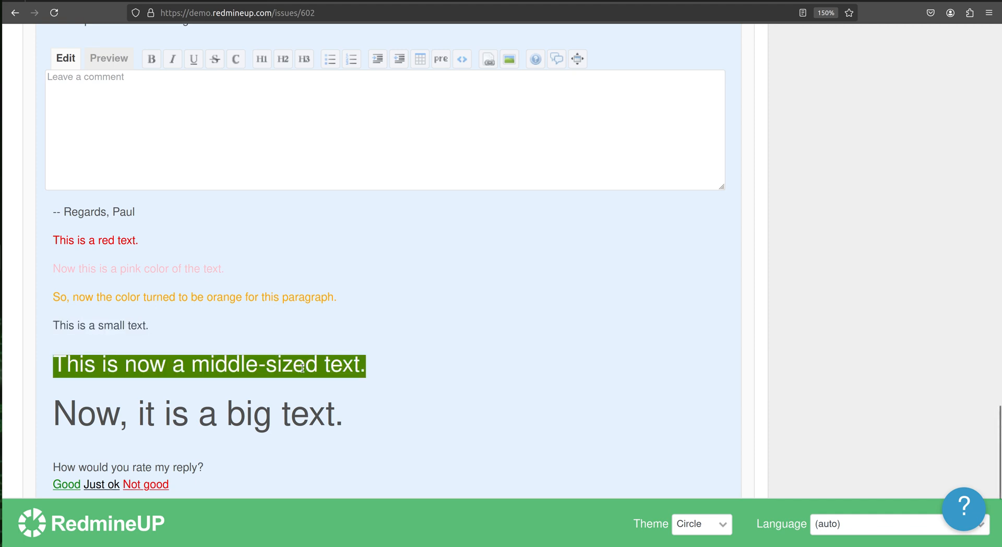
double_click(93, 420)
left_click_drag(158, 422, 347, 420)
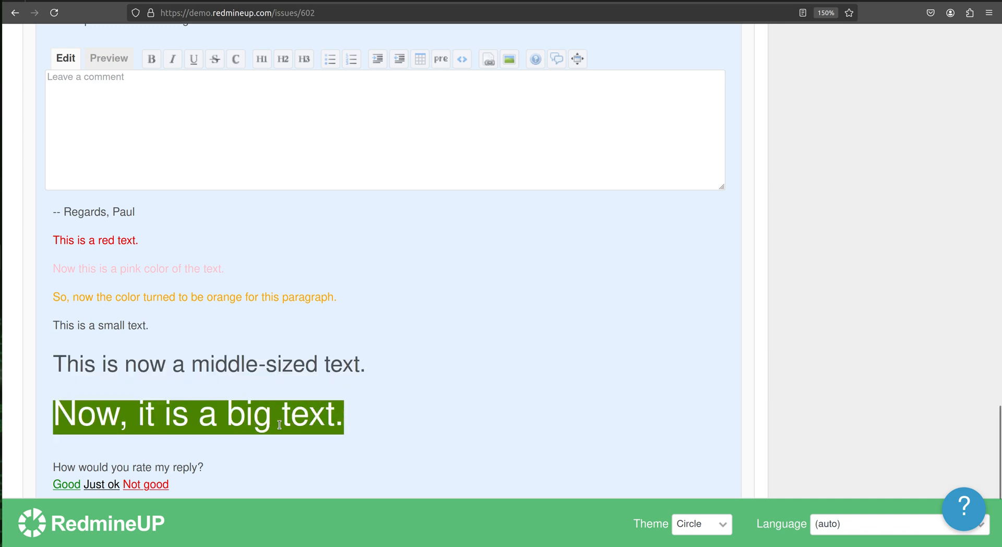
left_click(405, 413)
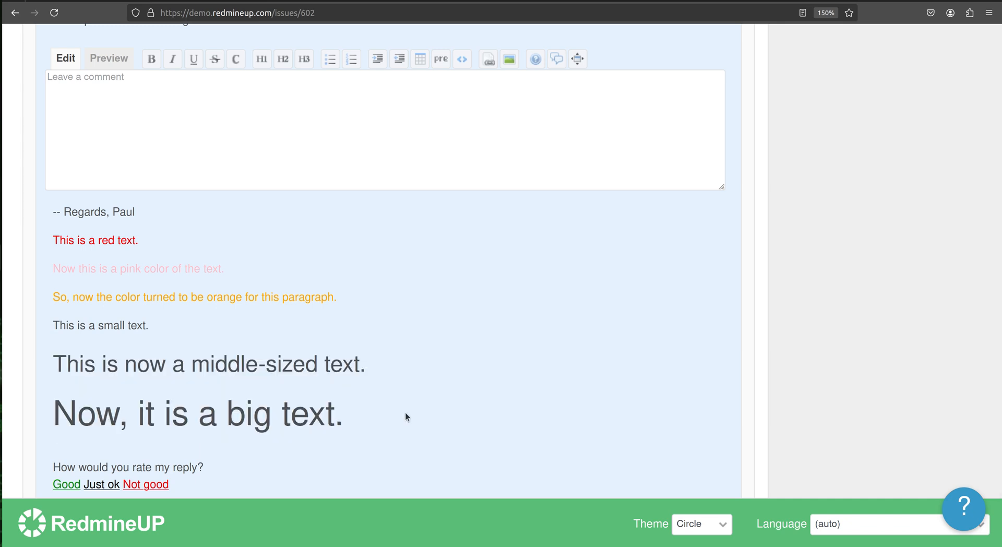
Review the remainder of the reply form and recheck the big, orange, small and pink footer paragraphs.
scroll(404, 419, "down", 5)
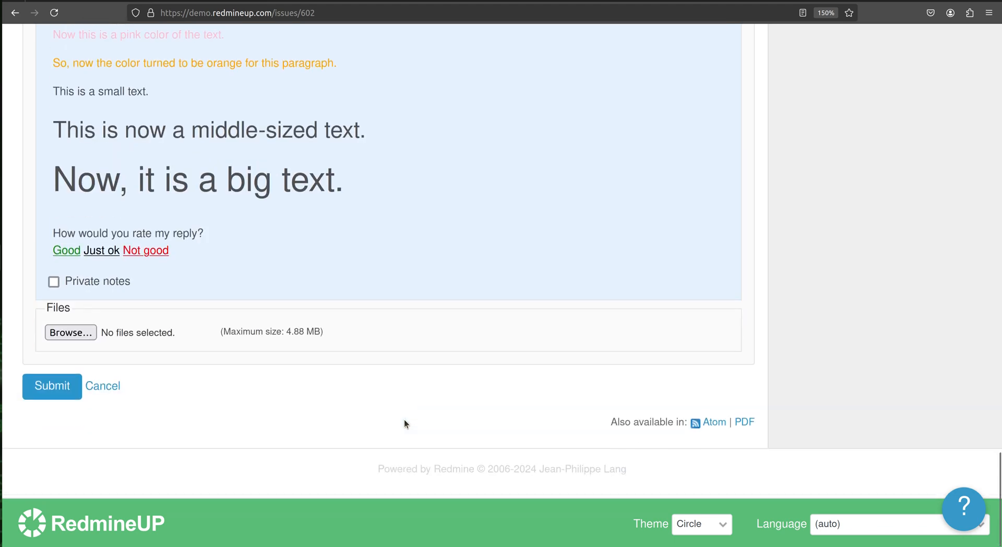
scroll(404, 421, "up", 4)
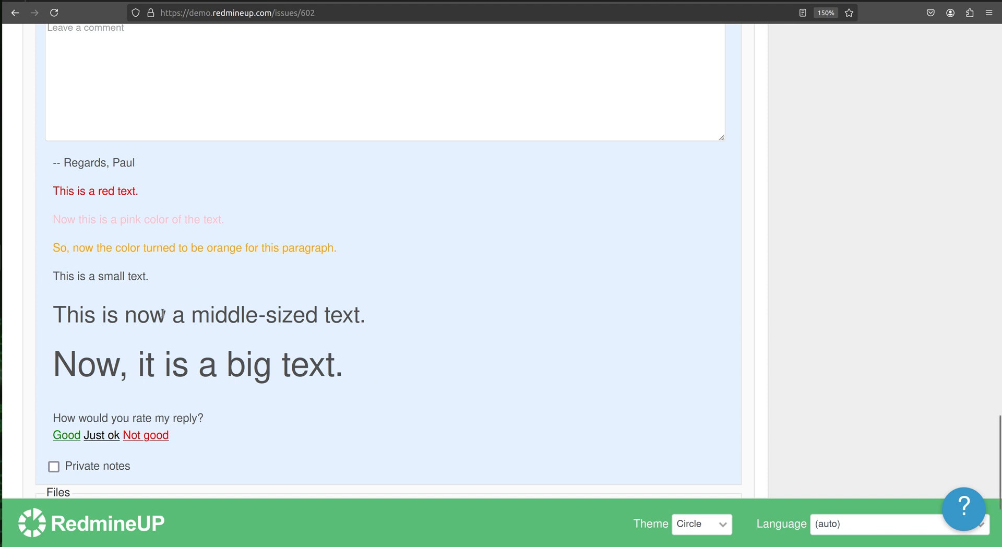
triple_click(154, 365)
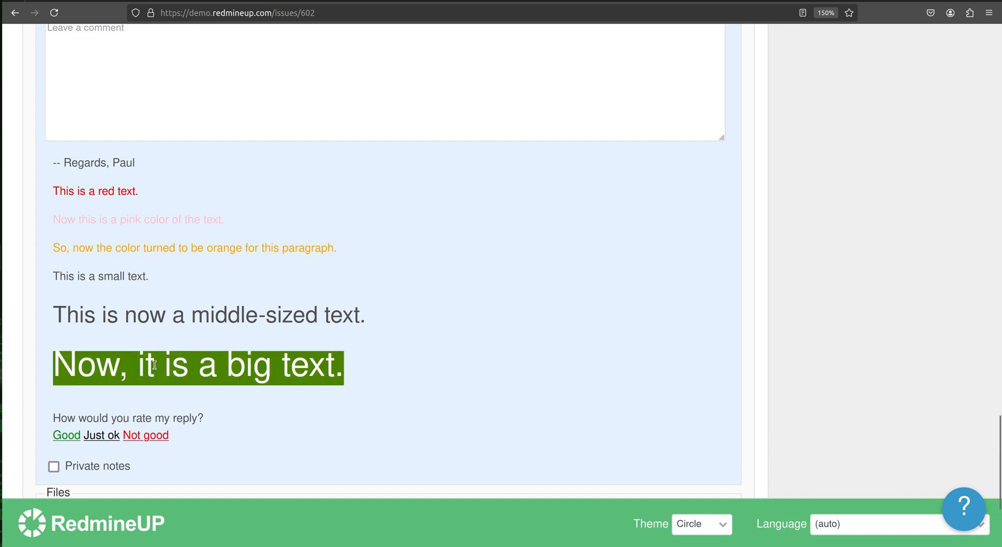
double_click(144, 248)
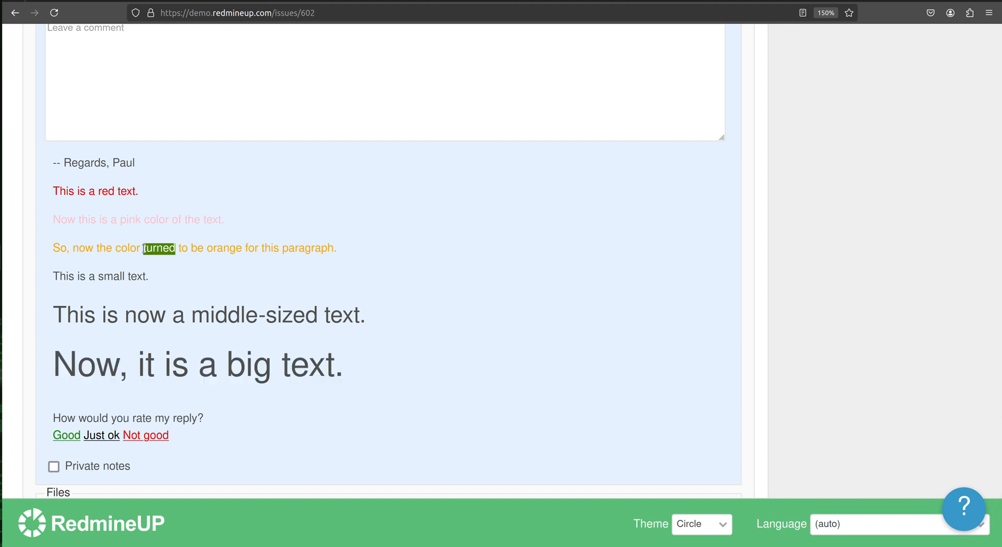
triple_click(111, 276)
left_click(110, 220)
double_click(110, 220)
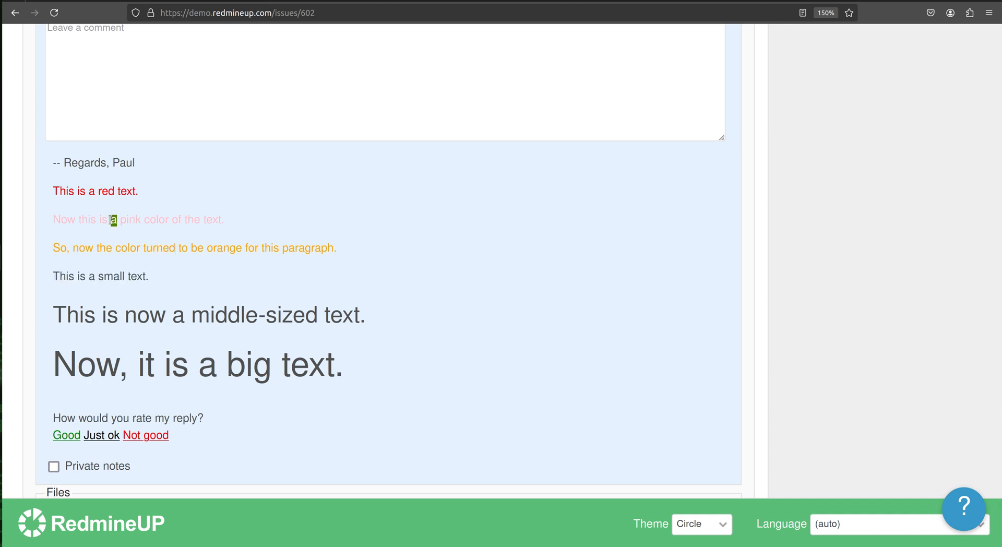